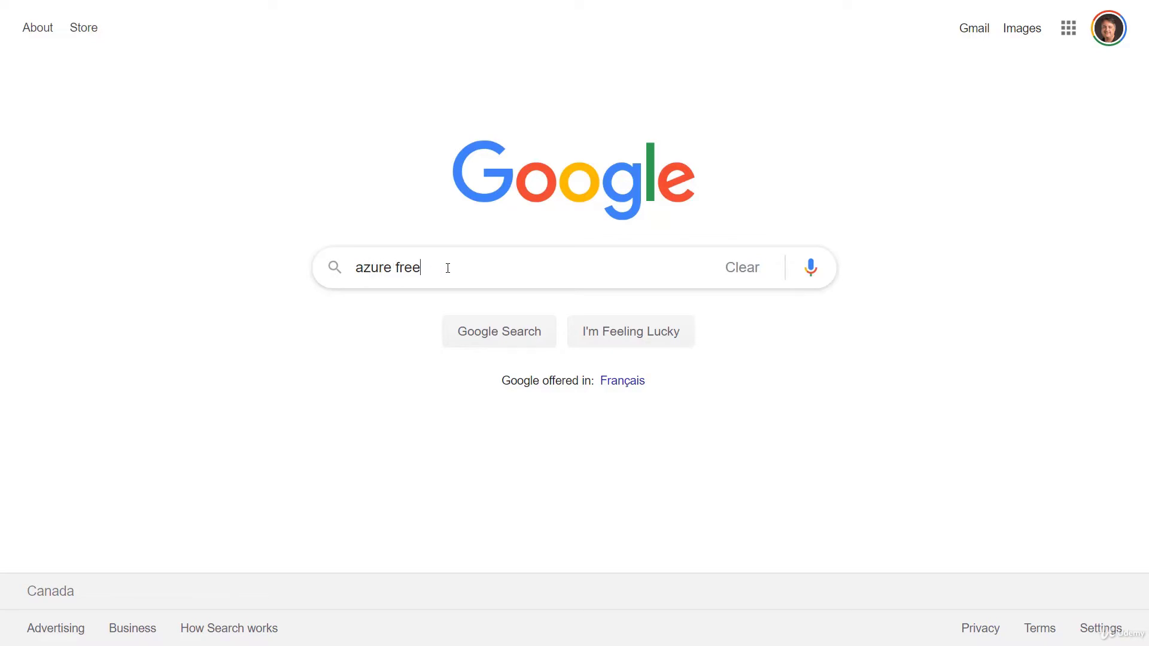
Search Google for "azure free" and open Microsoft's Azure free account page.
key(Return)
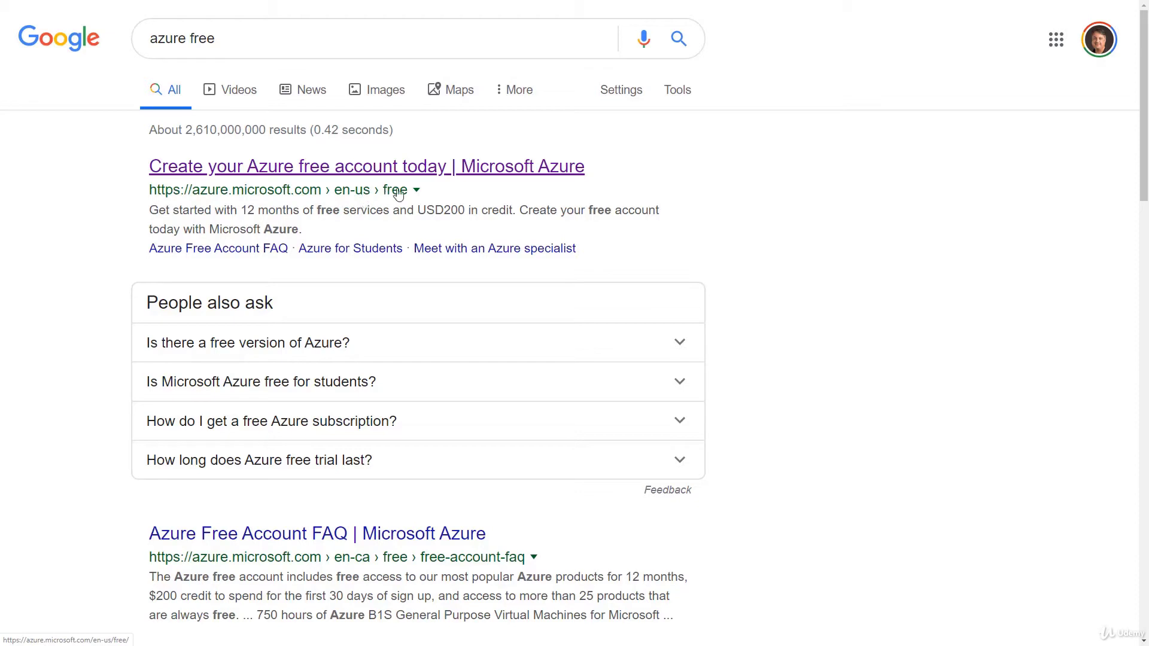
click(331, 174)
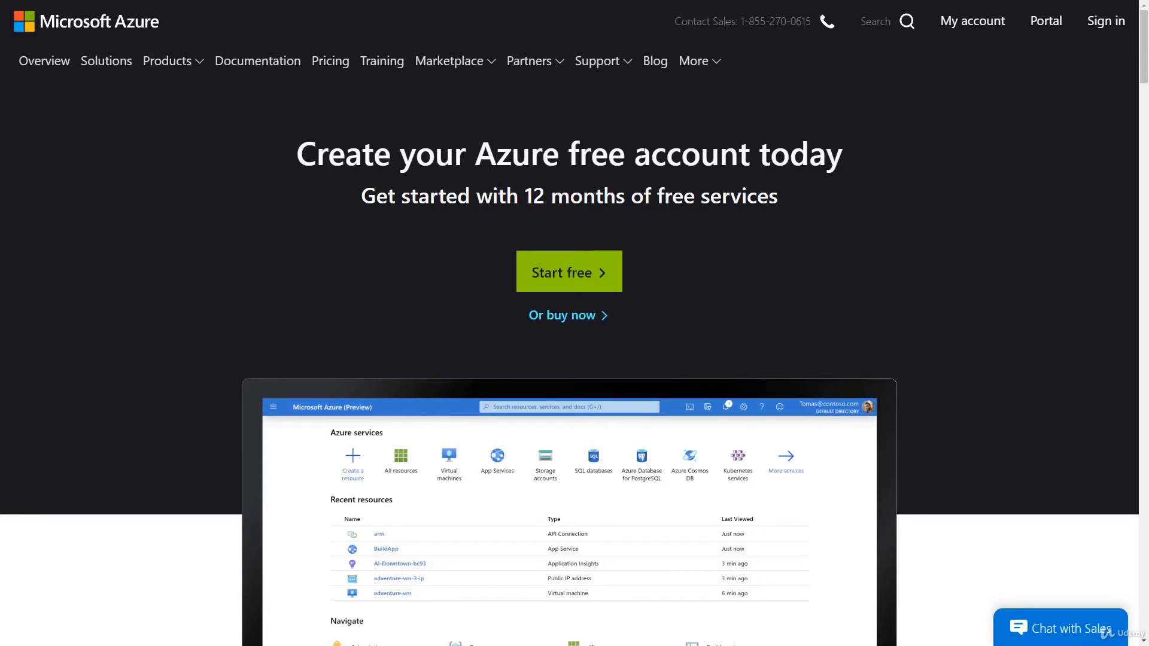
Examine the "What do I get?" section for the 12-month services, the credit and the always-free offer.
scroll(258, 216, down, 3)
scroll(208, 223, down, 8)
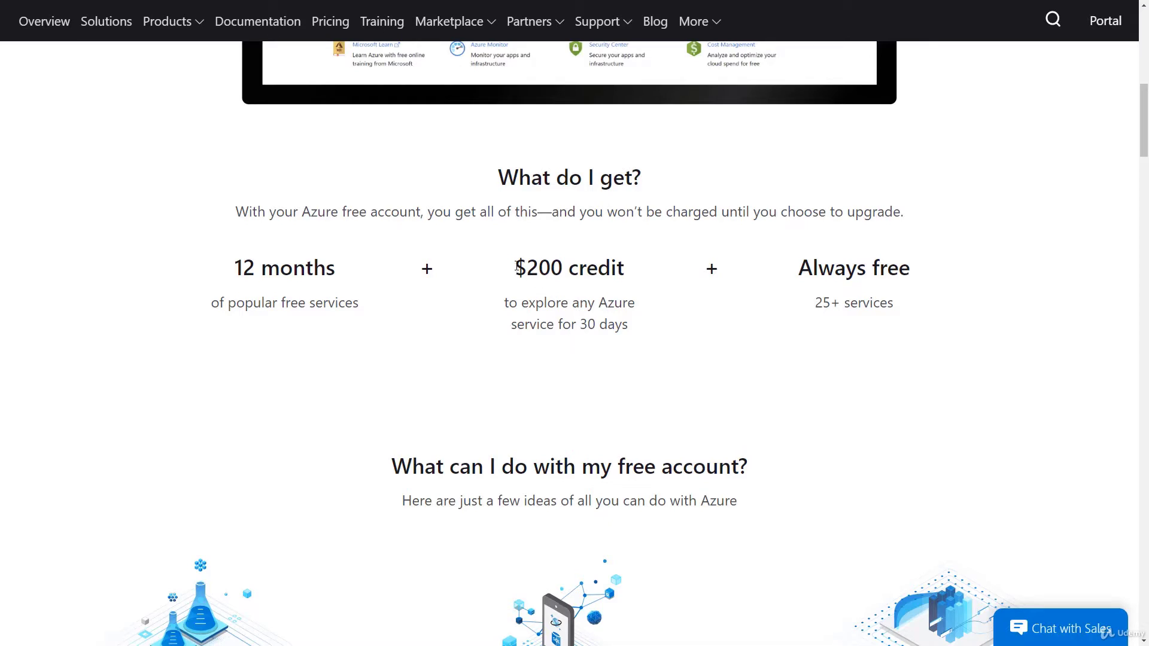
drag(546, 278, 636, 325)
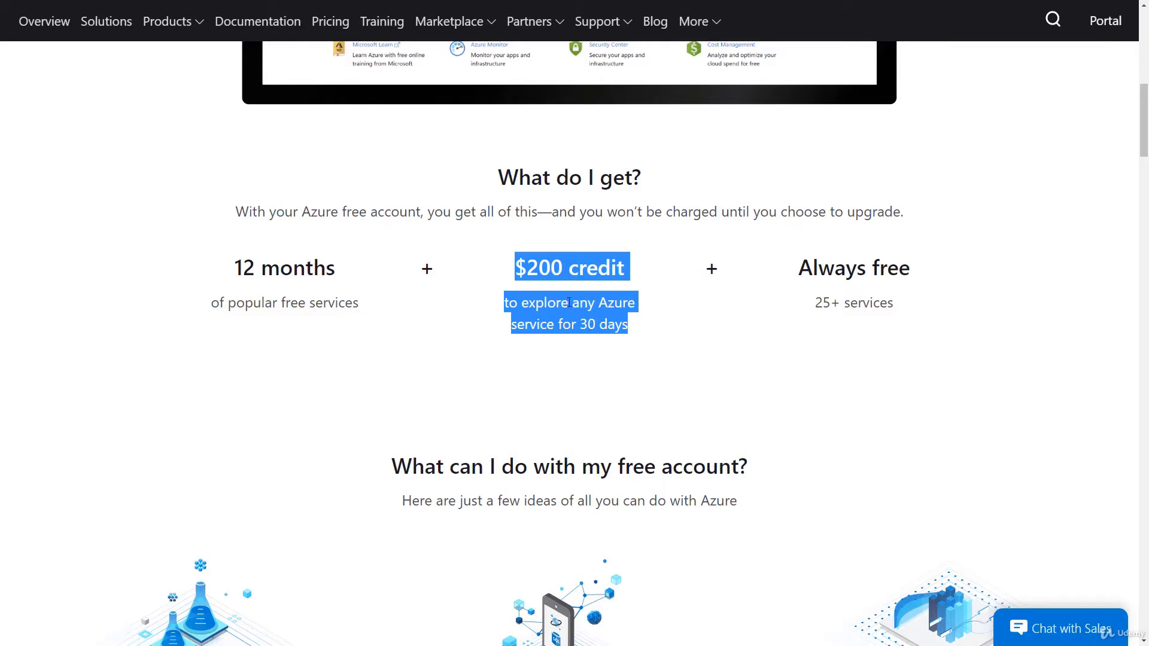
click(522, 278)
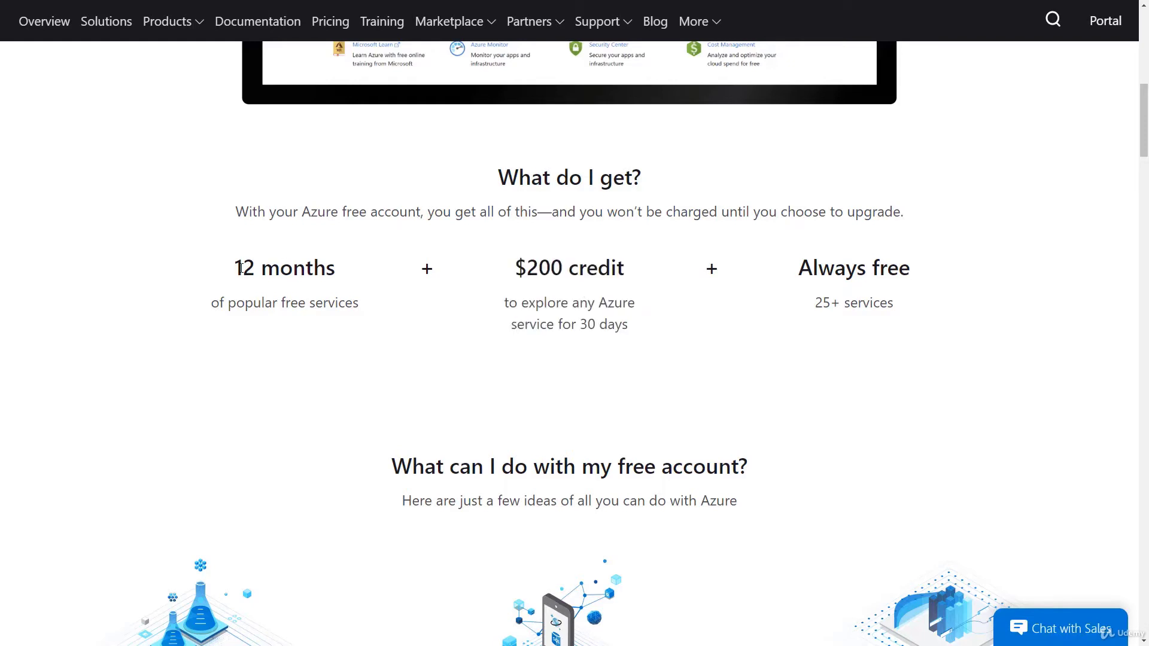
drag(235, 268, 335, 269)
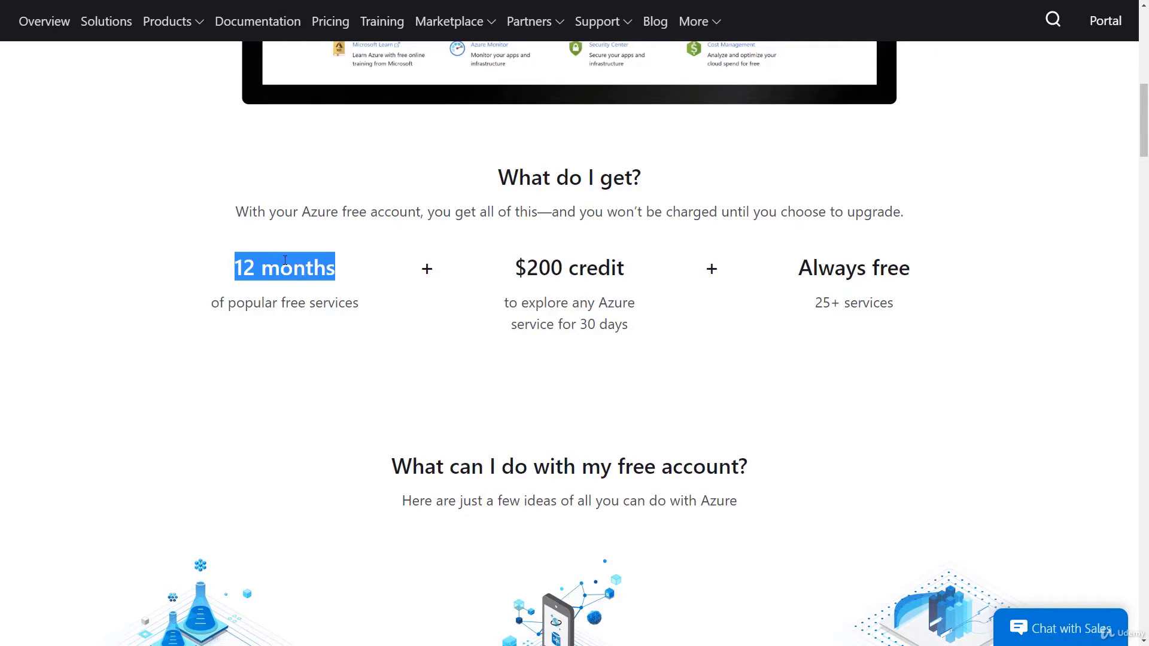
drag(800, 267, 919, 270)
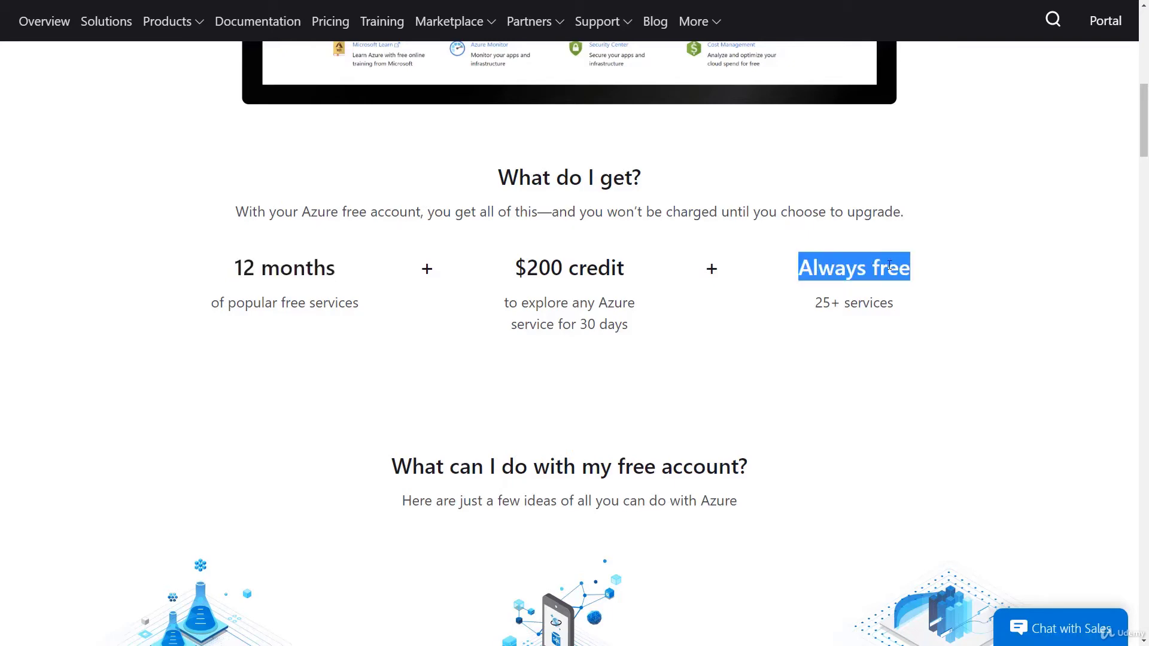
Review the products that are free for 12 months, including the virtual machine size and the storage offers.
scroll(468, 291, down, 9)
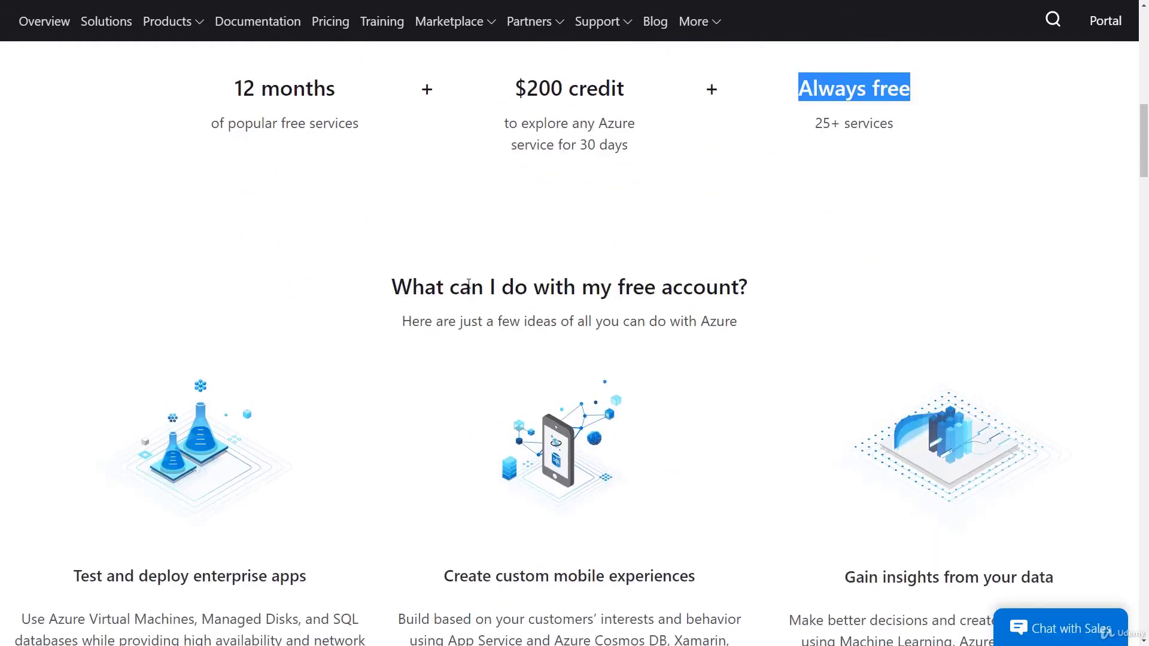
scroll(473, 276, down, 7)
scroll(529, 276, up, 1)
scroll(533, 276, down, 4)
scroll(536, 276, down, 5)
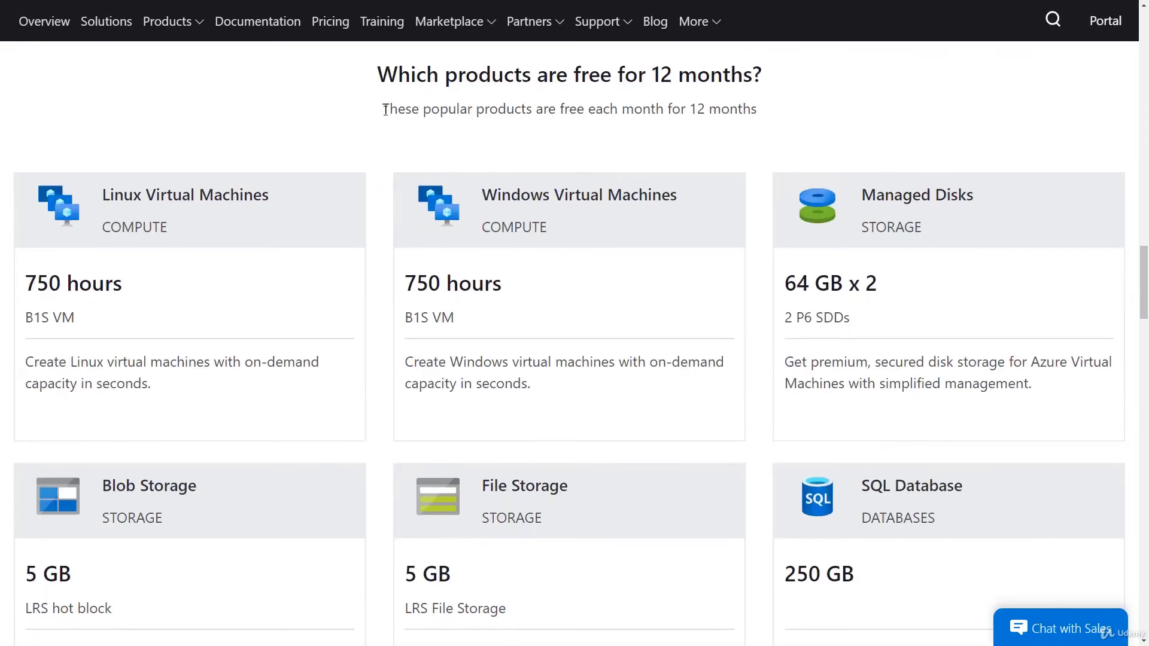
drag(649, 78, 753, 77)
click(739, 73)
drag(654, 75, 743, 74)
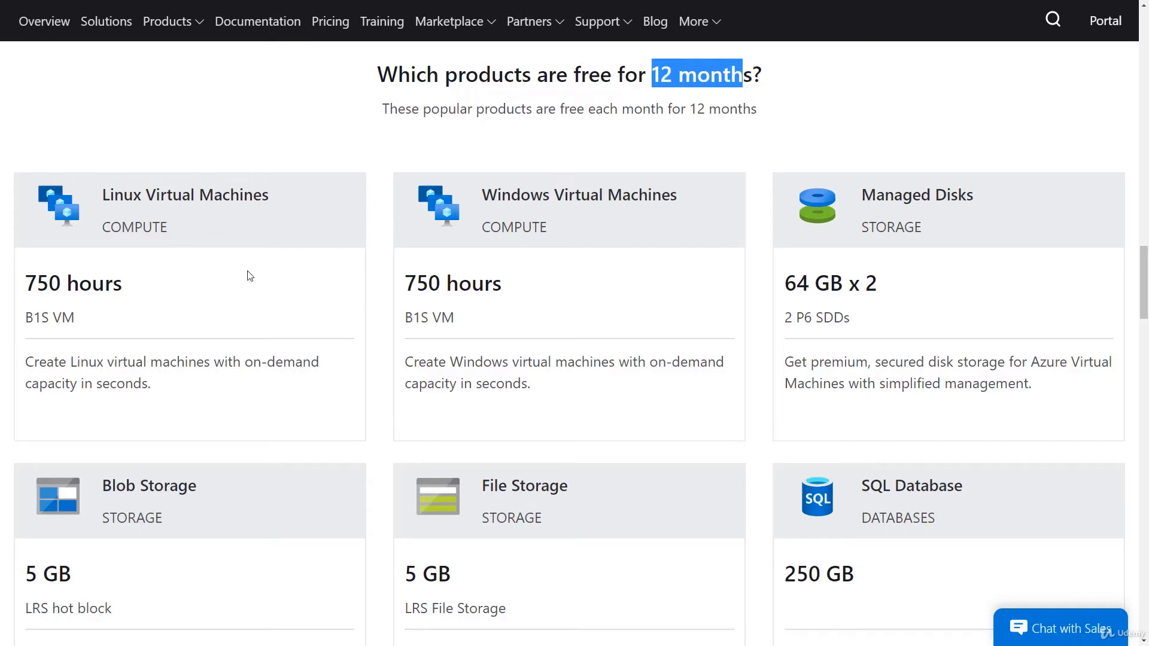
drag(31, 317, 293, 317)
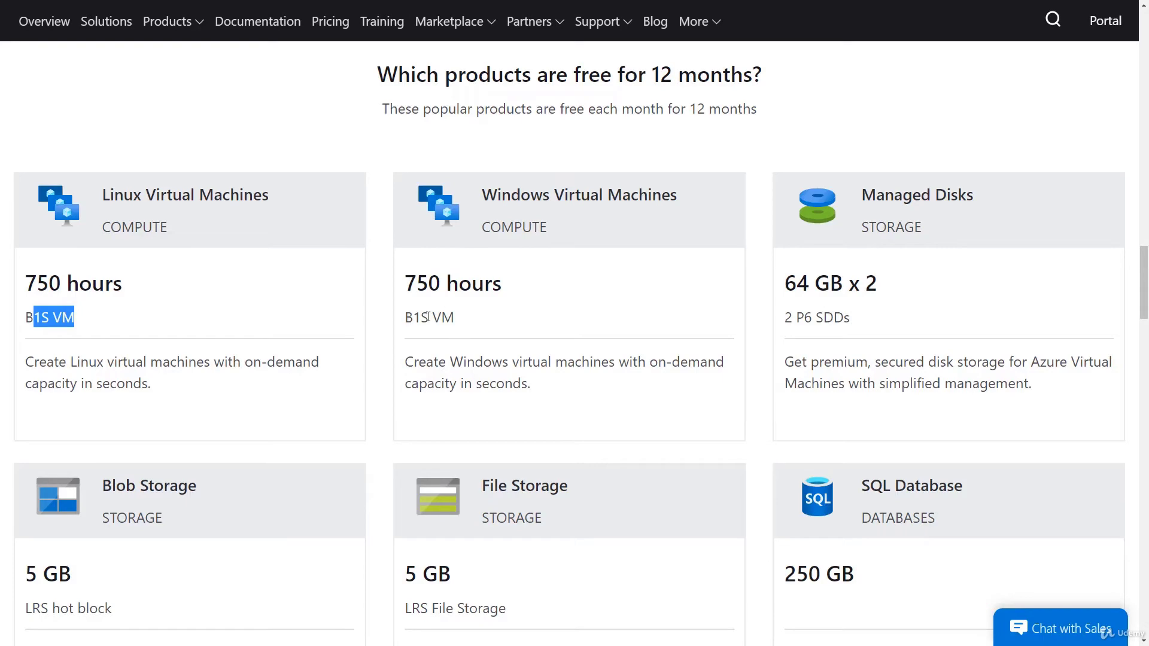
click(689, 308)
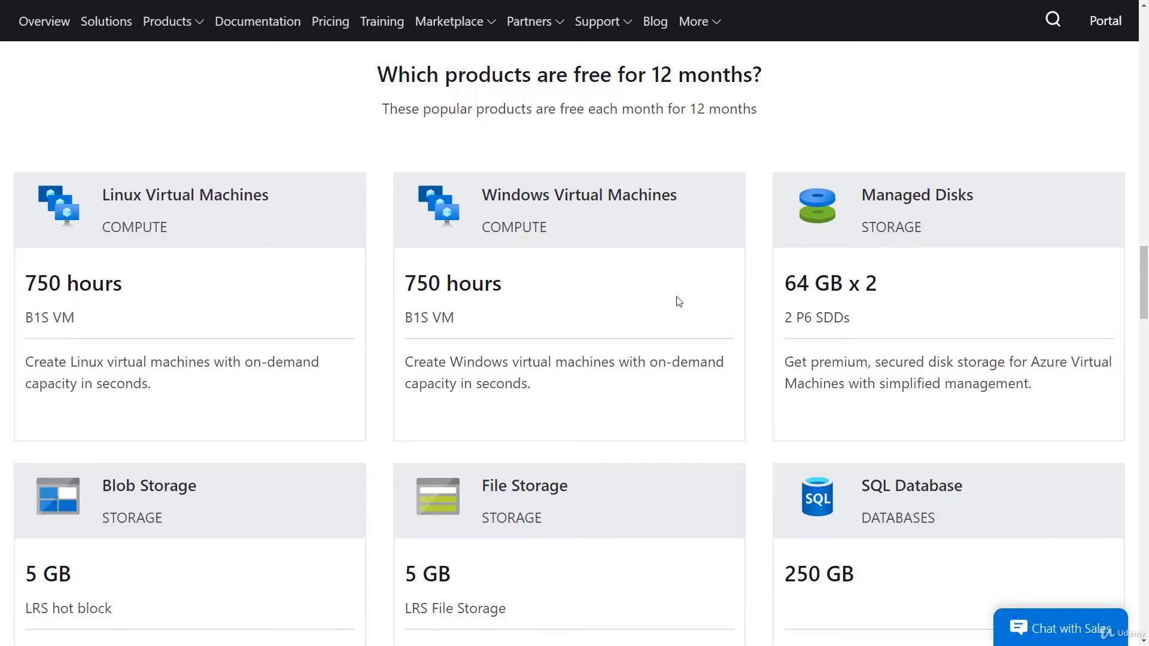
scroll(912, 196, down, 3)
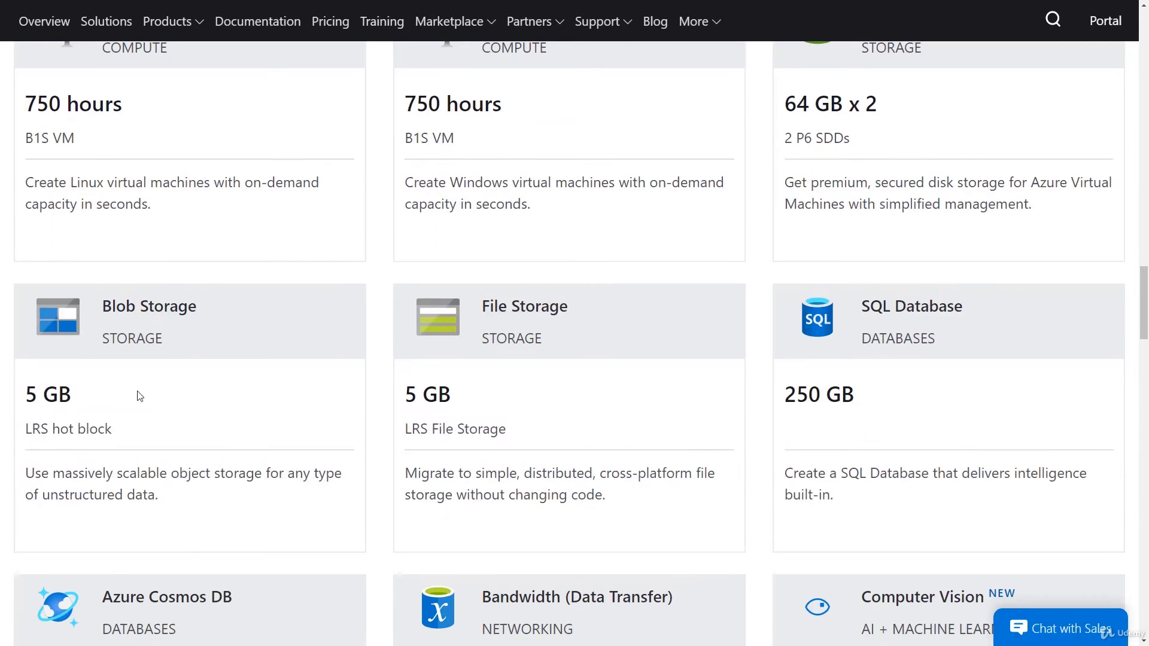
Start the free account sign-up, choose to use another account and enter its e-mail address for signing in.
scroll(778, 368, up, 15)
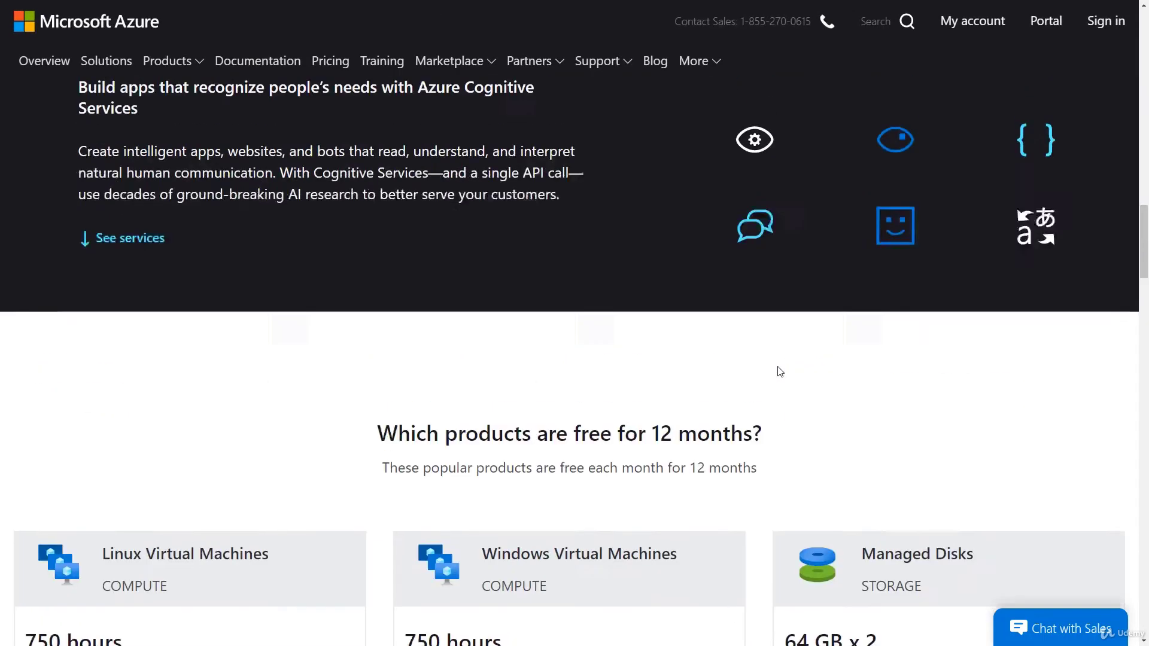
scroll(779, 367, up, 10)
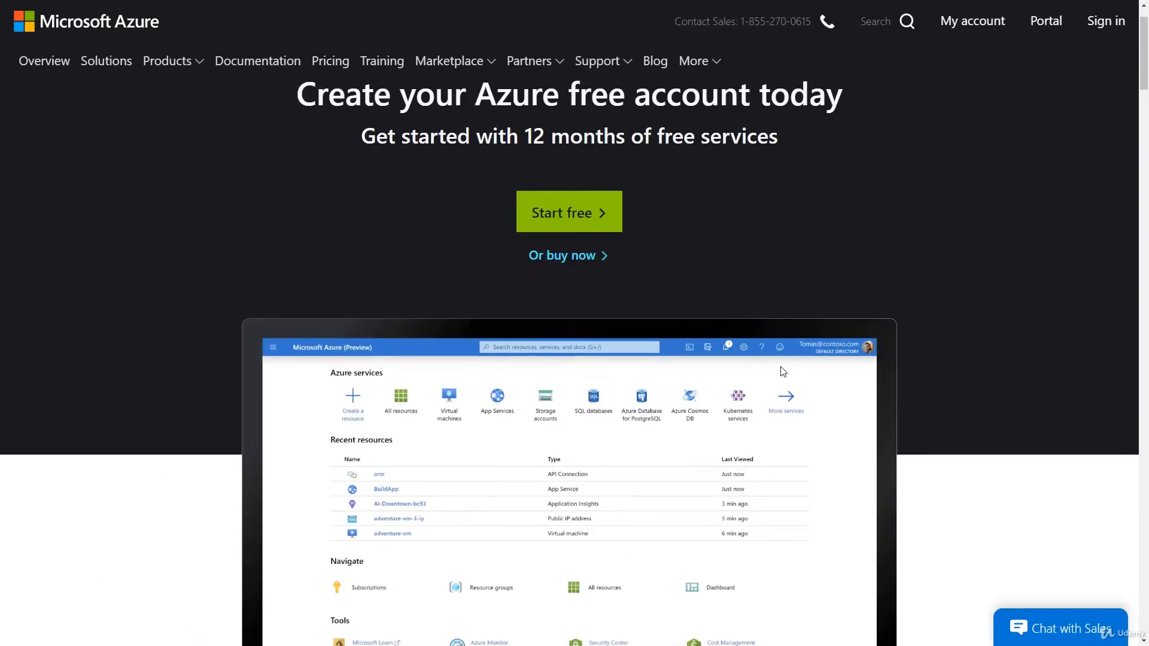
click(576, 284)
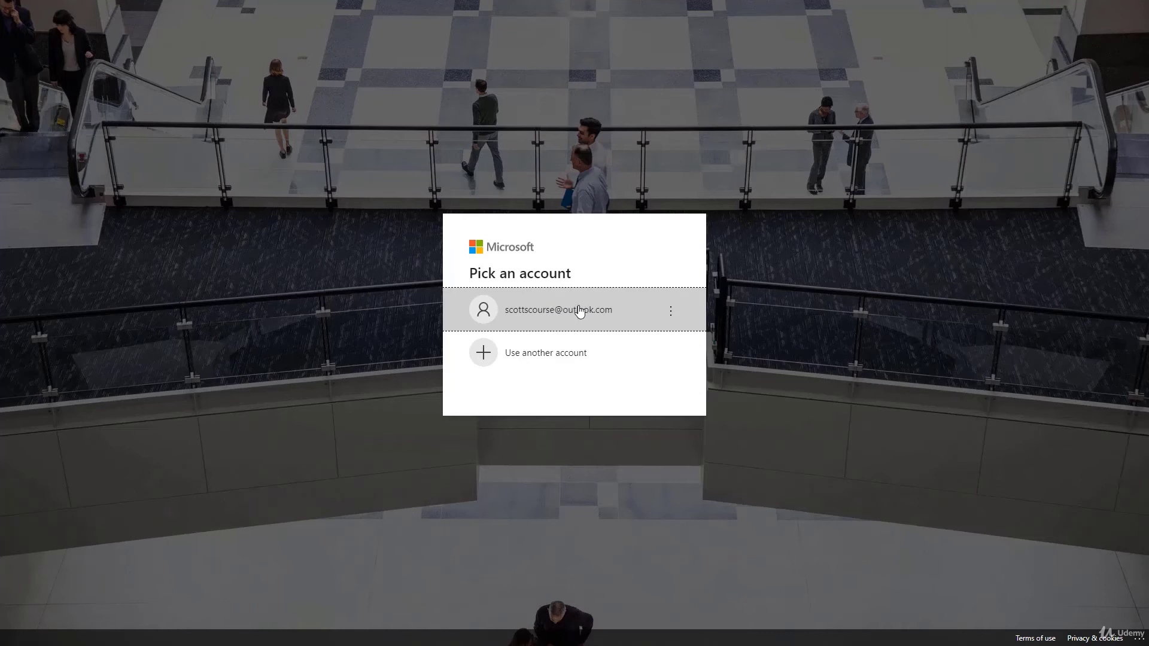
click(513, 355)
key(ctrl+v)
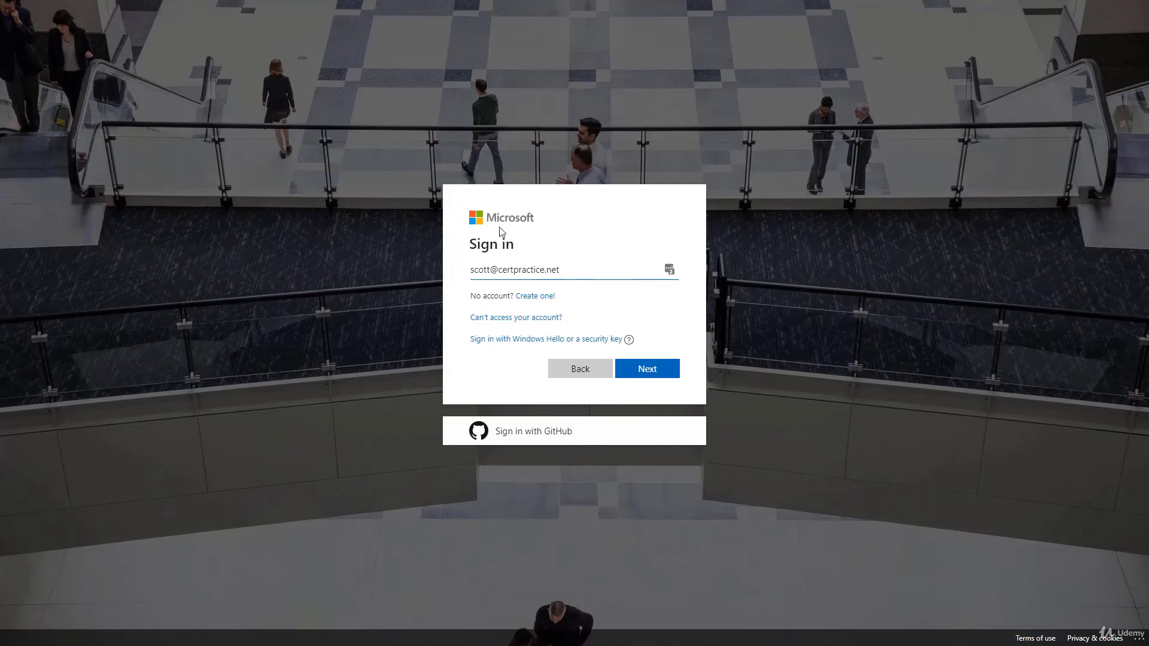
Choose to create a new Microsoft account and request a new email address for it.
click(590, 272)
click(538, 298)
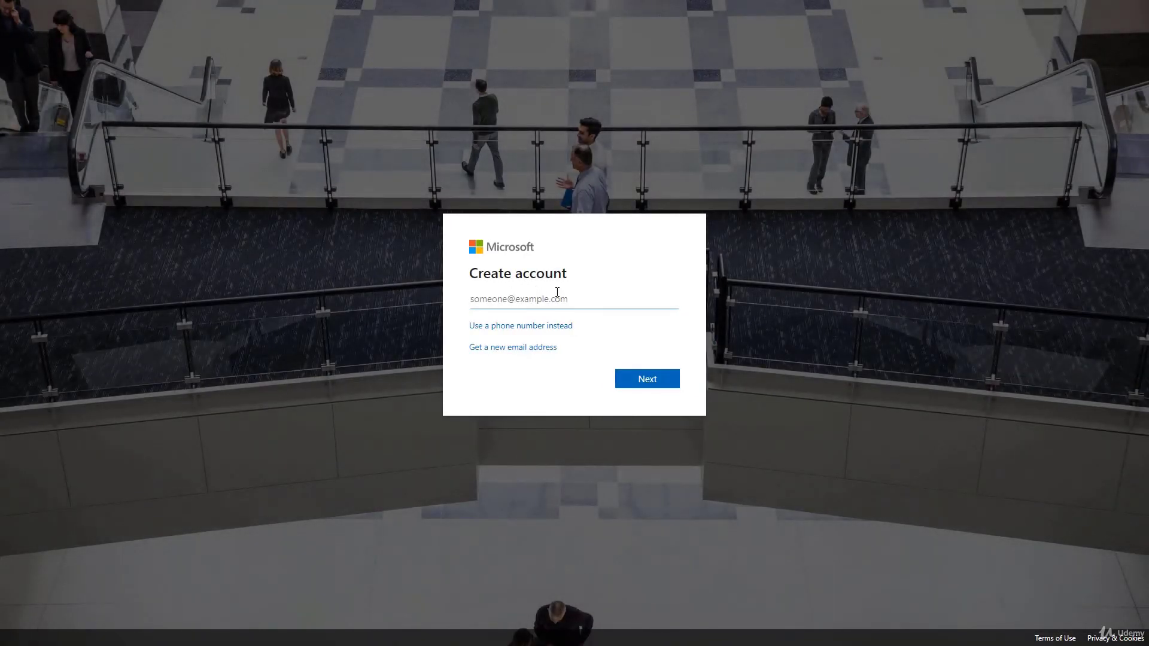
click(505, 348)
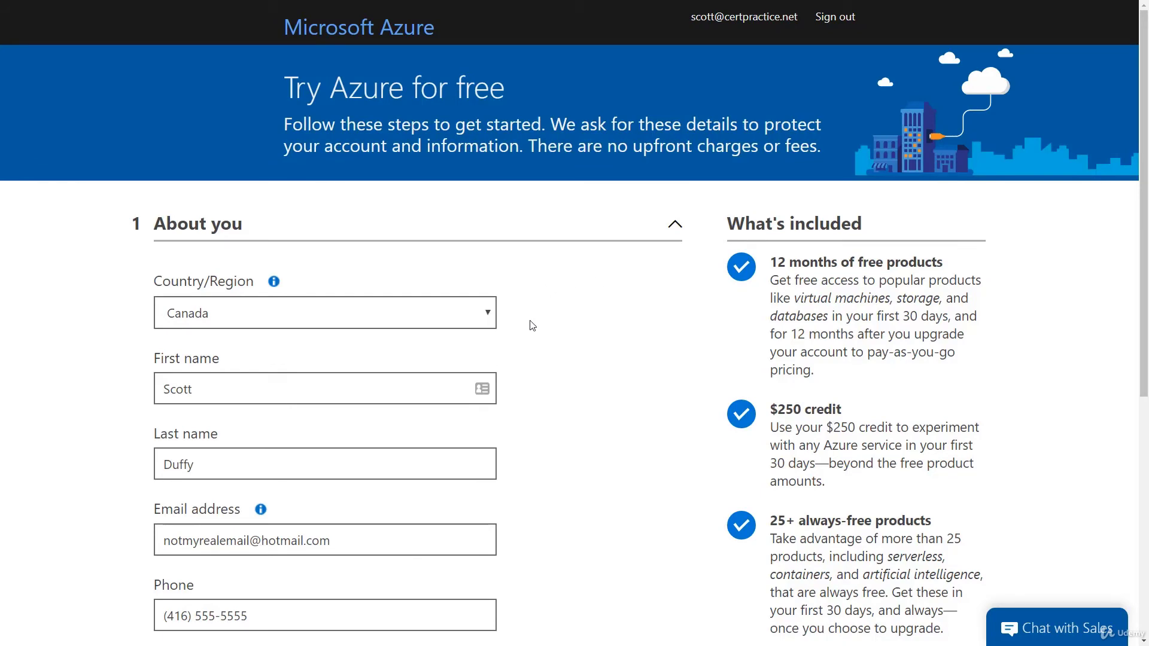
Review the sections of the Azure free trial sign-up form and read the "No automatic charges" terms.
scroll(144, 349, down, 3)
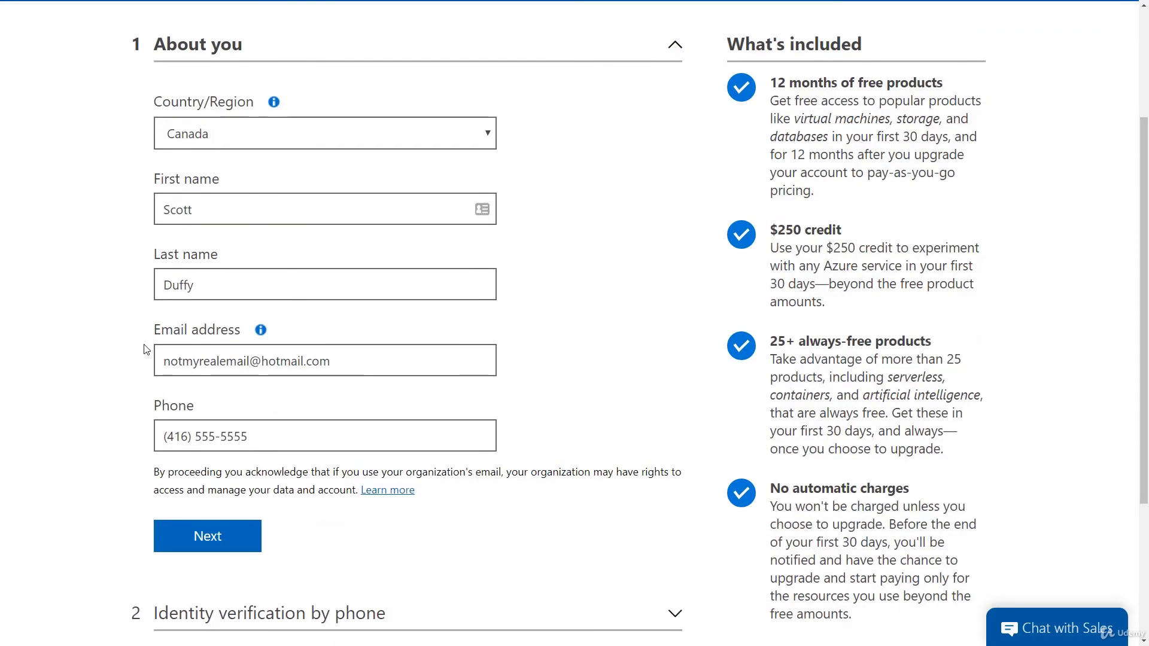
scroll(145, 349, down, 4)
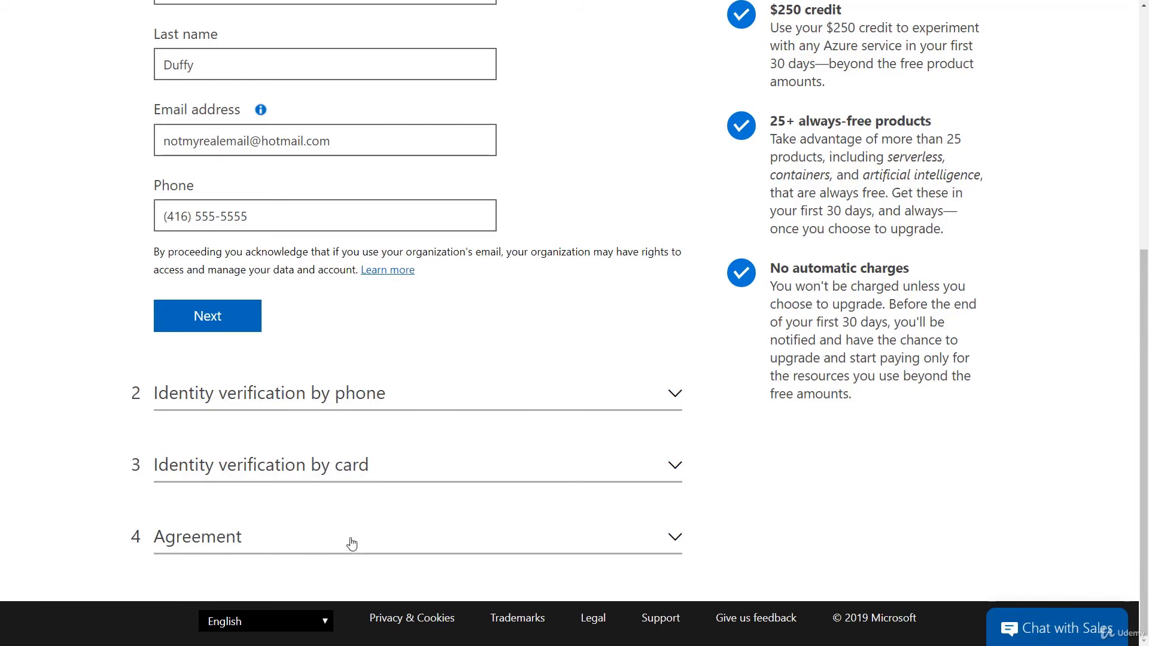
scroll(341, 545, up, 2)
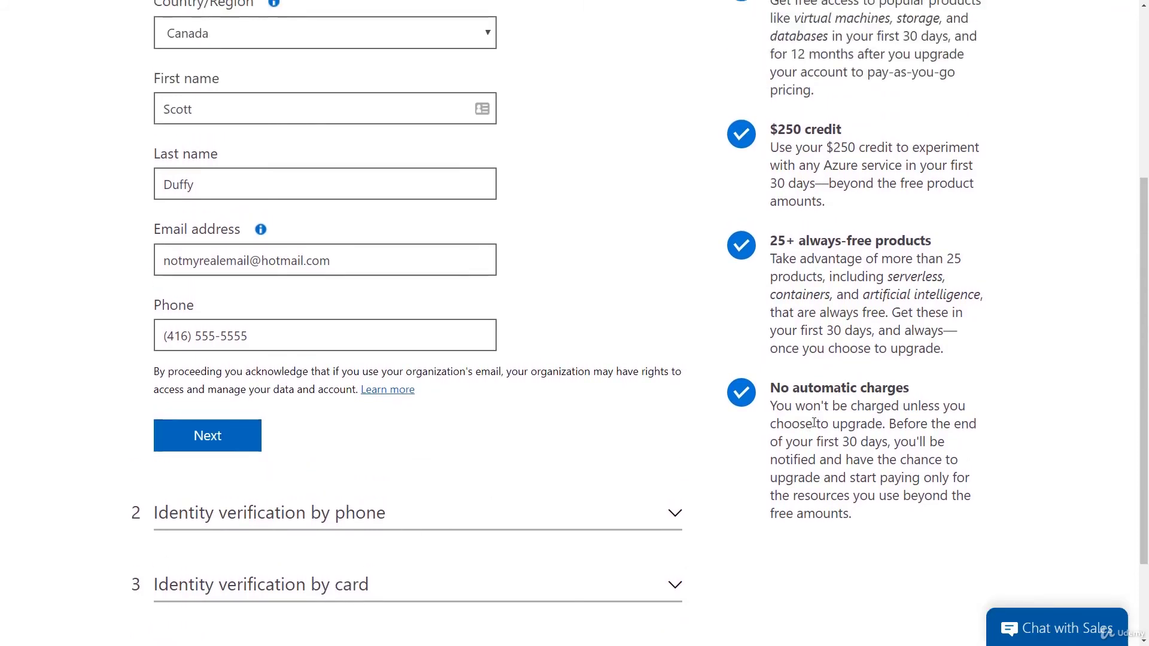
drag(772, 407, 871, 426)
click(857, 426)
drag(771, 407, 884, 526)
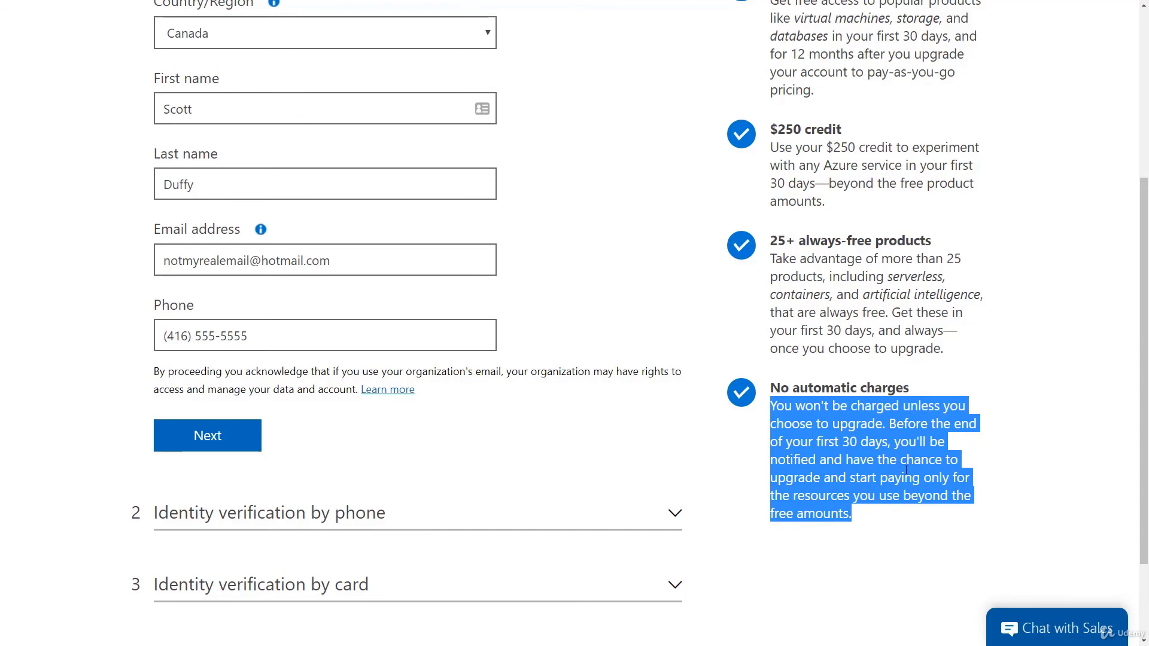
click(901, 450)
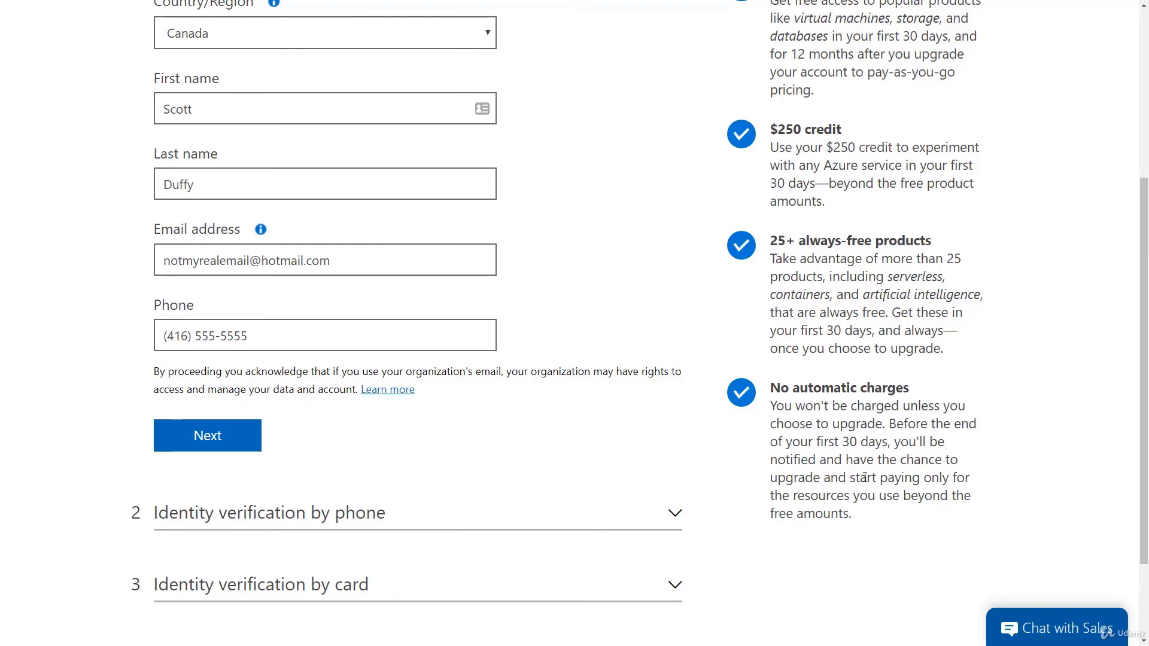